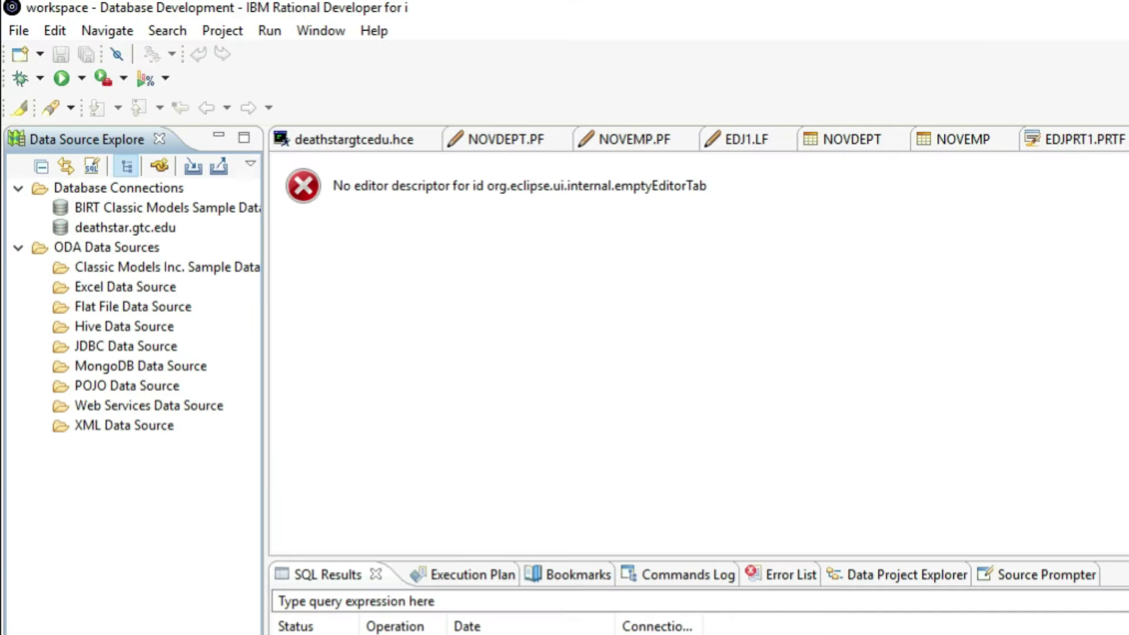
# Switch to the Database Development perspective from the full perspective list
pyautogui.click(320, 30)
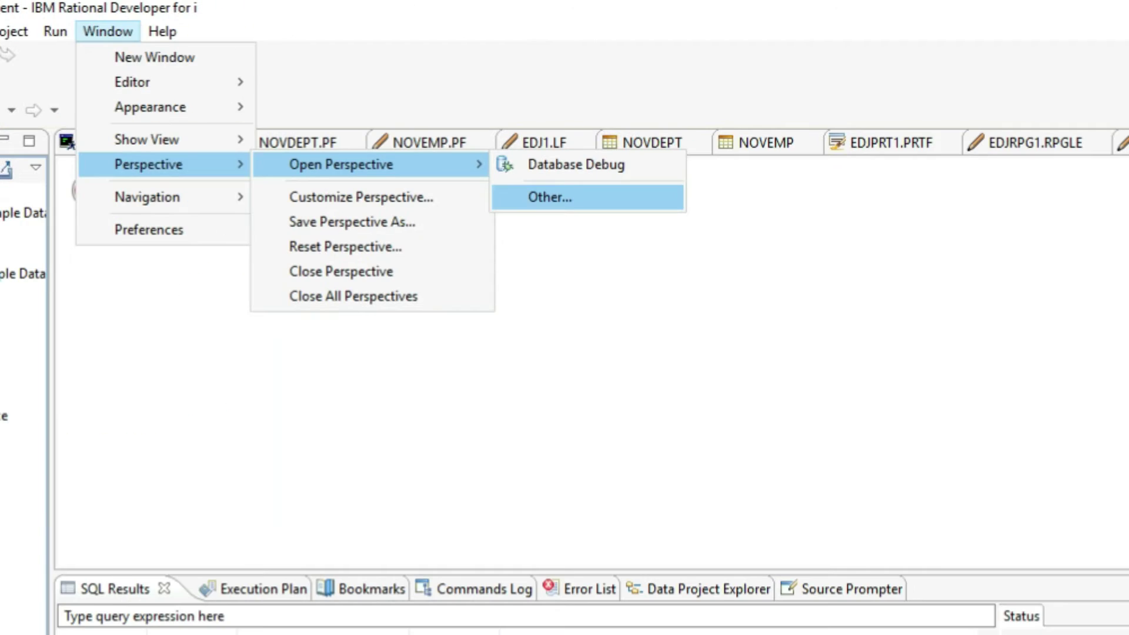
pyautogui.click(549, 196)
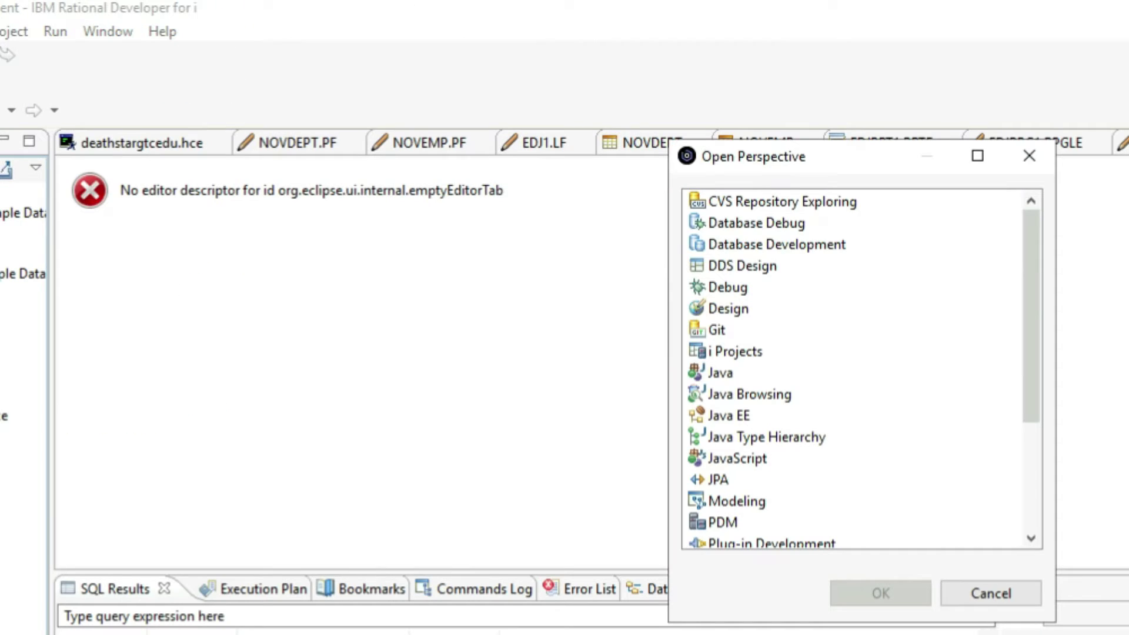
pyautogui.click(776, 244)
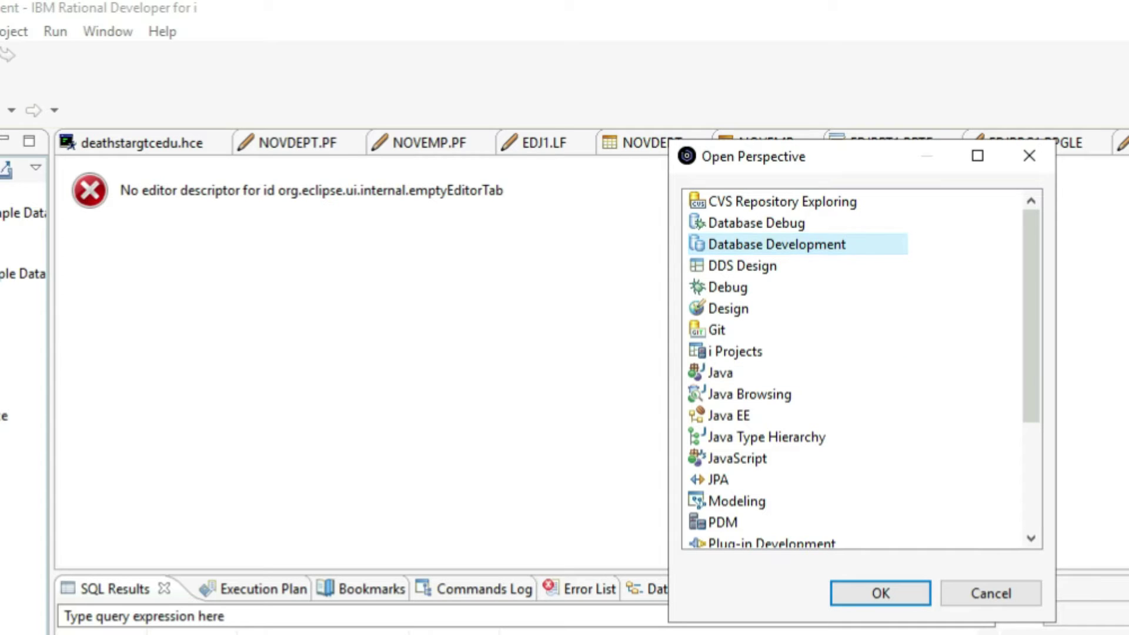
pyautogui.click(881, 593)
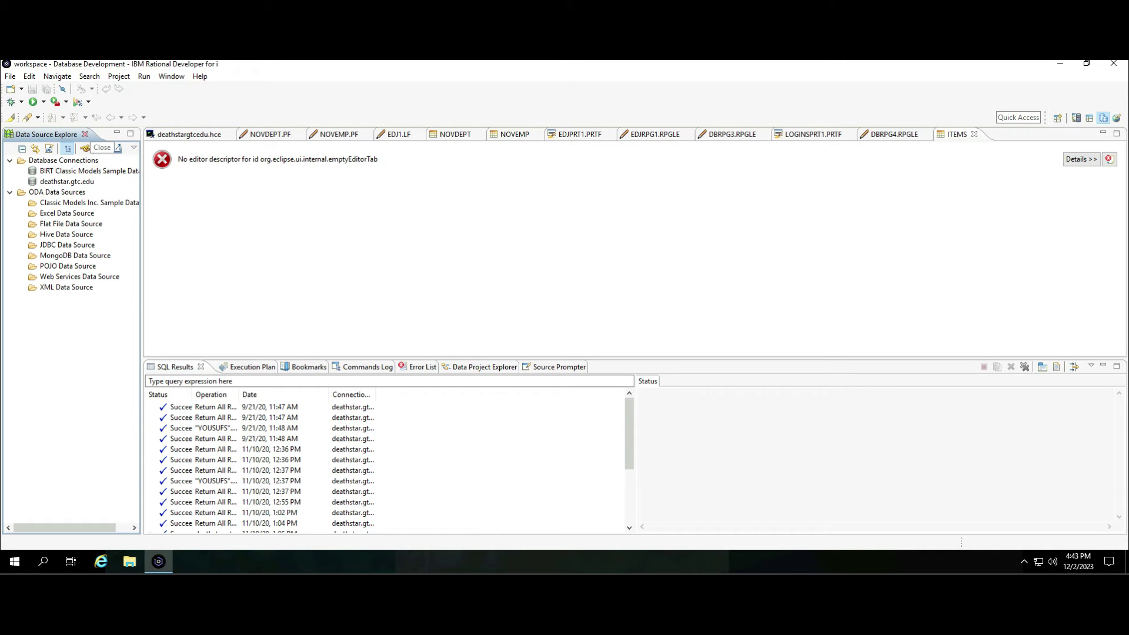
# Close the Data Source Explorer view
pyautogui.click(85, 135)
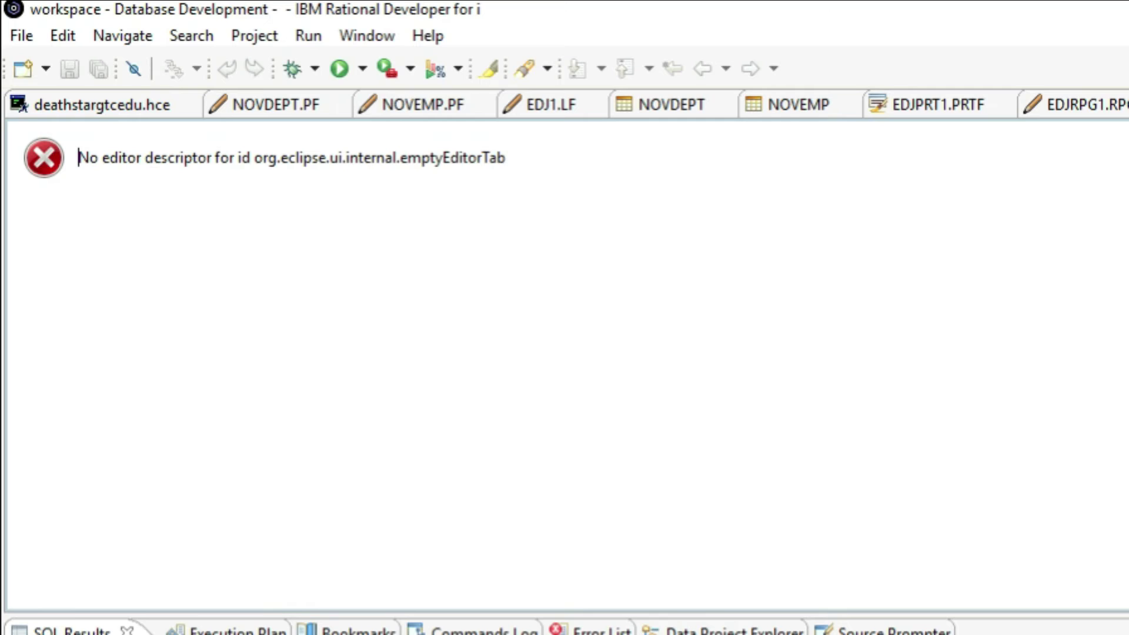
pyautogui.click(171, 76)
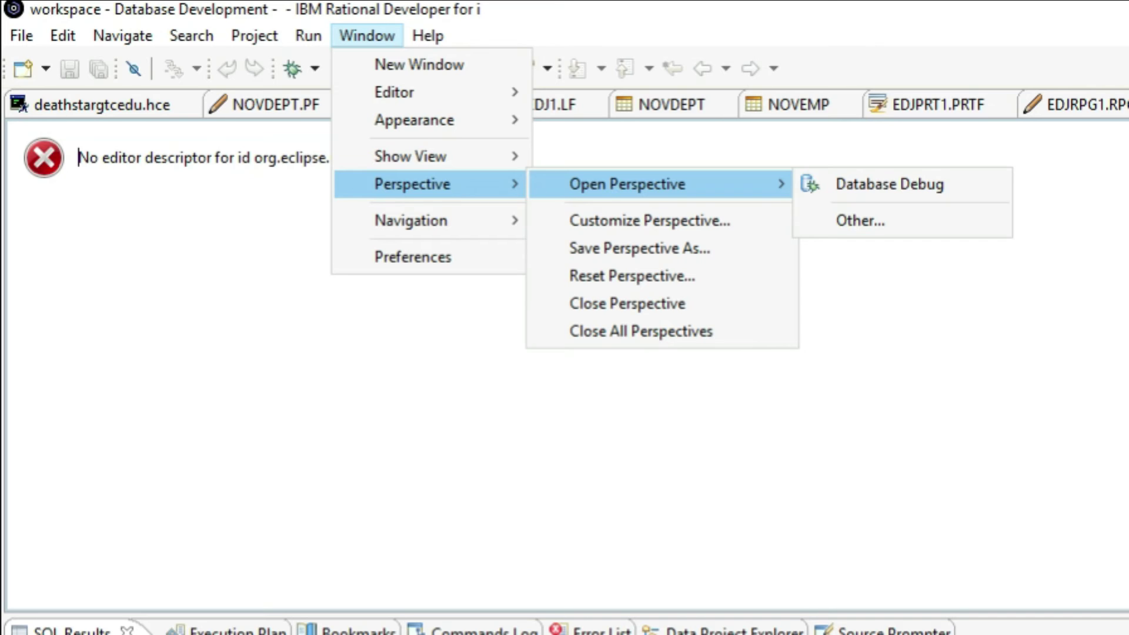
# Bring up the Show View catalogue of all available views via the keyboard
pyautogui.press('Escape')
pyautogui.press('Escape')
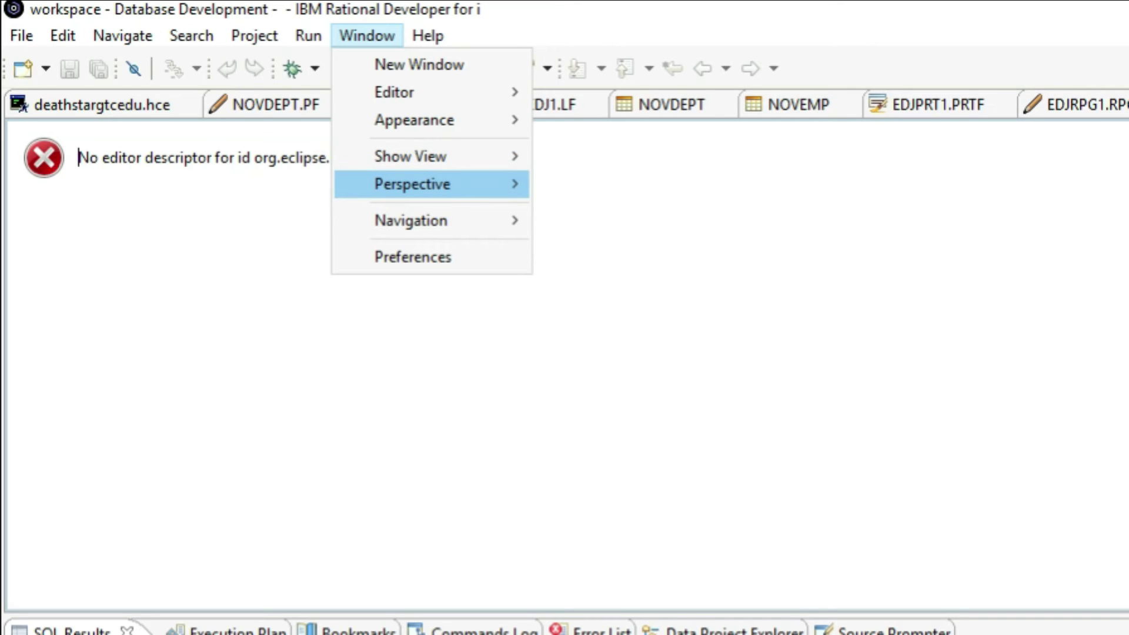
pyautogui.press('Up')
pyautogui.press('Right')
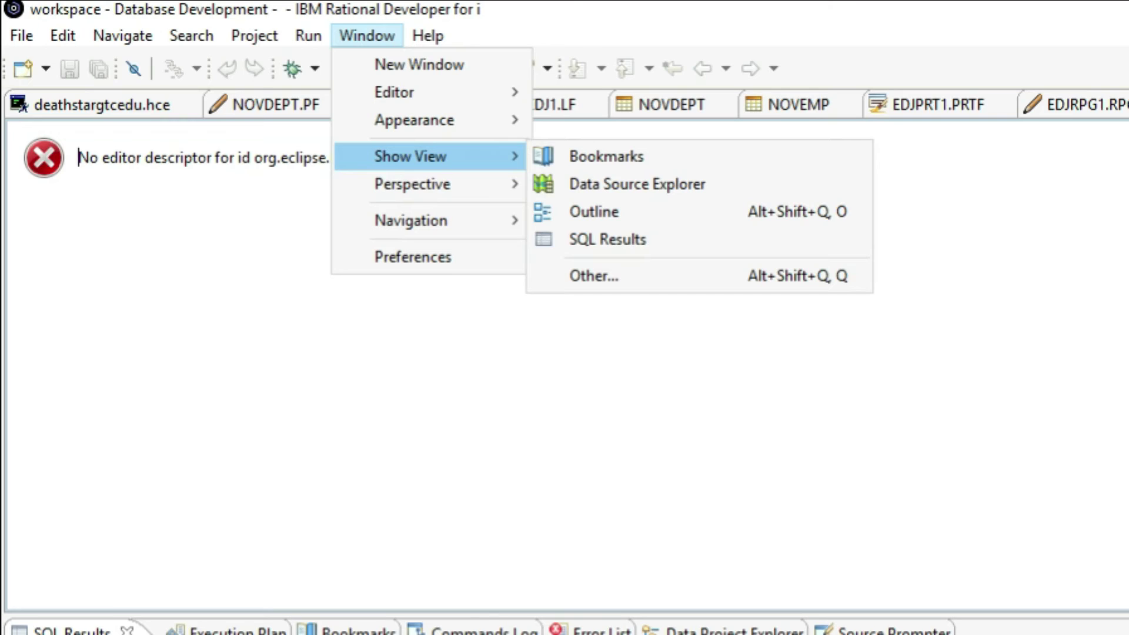
pyautogui.press('Right')
pyautogui.press('Down')
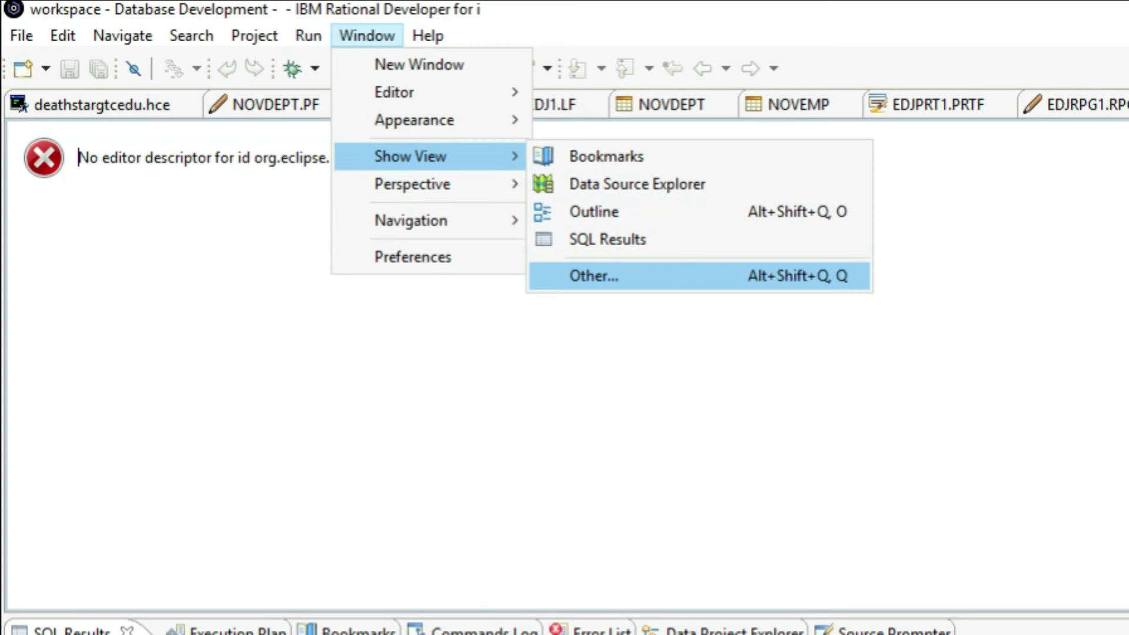
pyautogui.press('Return')
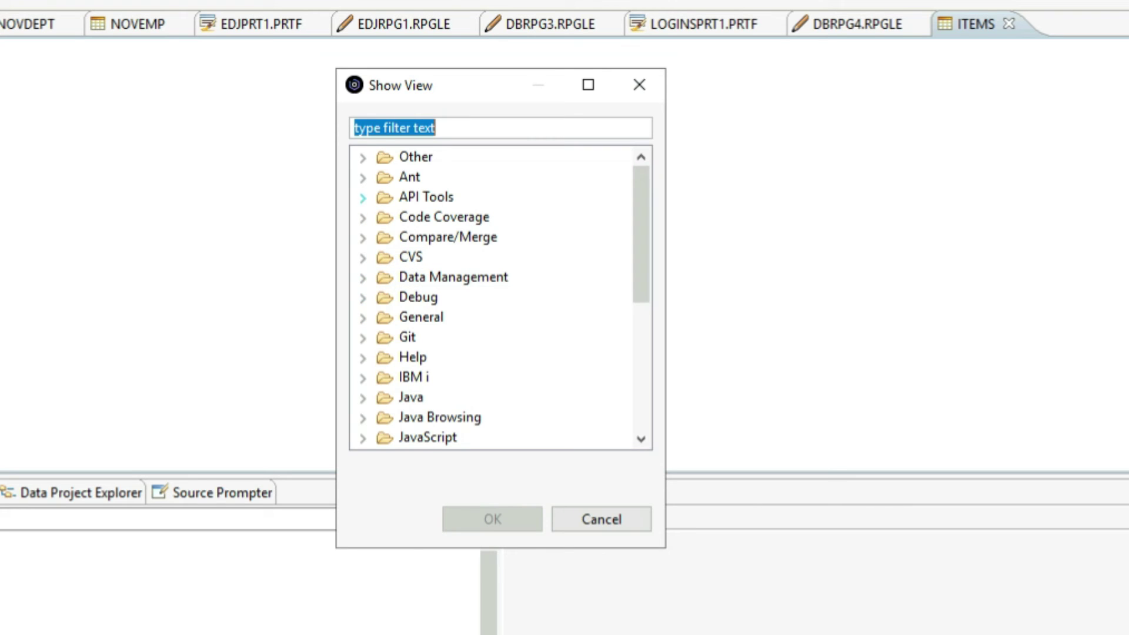
# Restore the Data Source Explorer view from the Data Management category
pyautogui.click(361, 277)
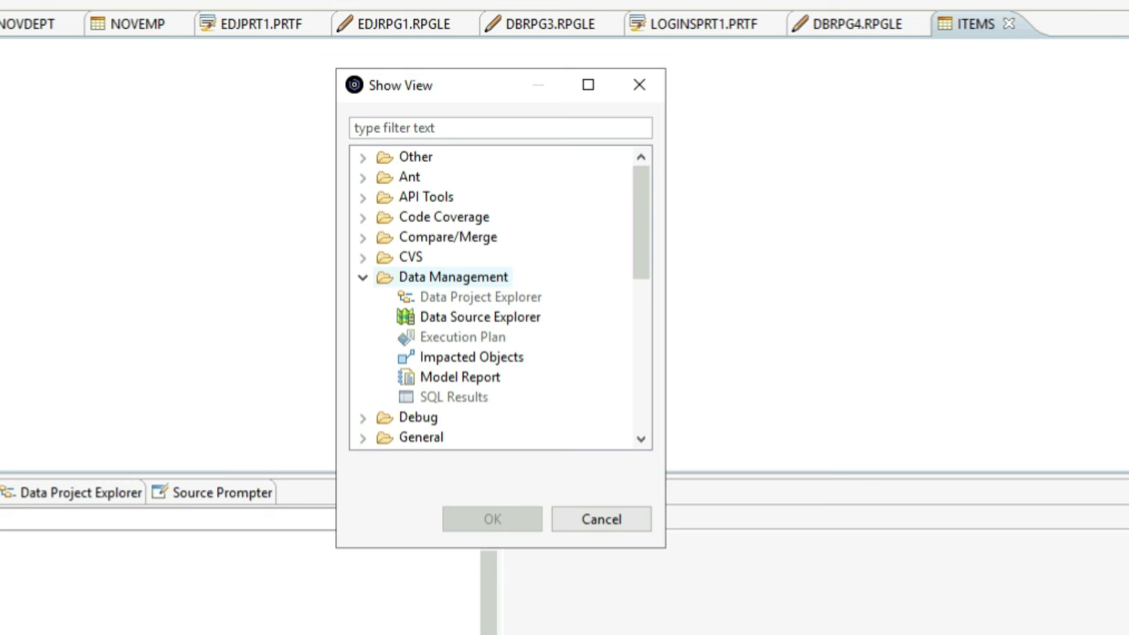
pyautogui.click(480, 317)
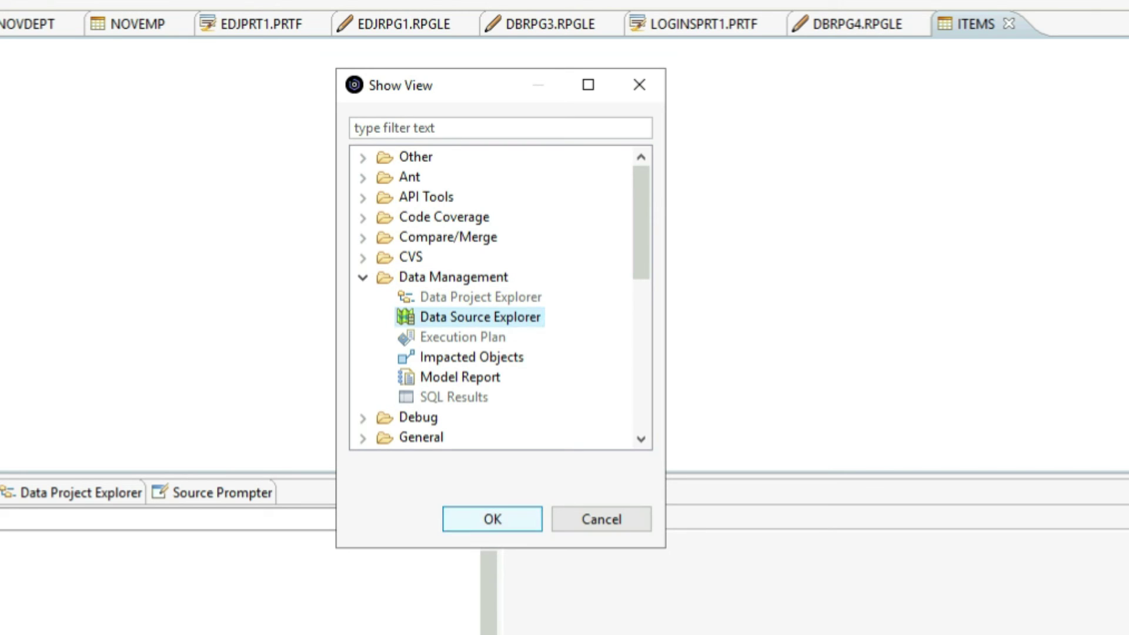
pyautogui.click(493, 519)
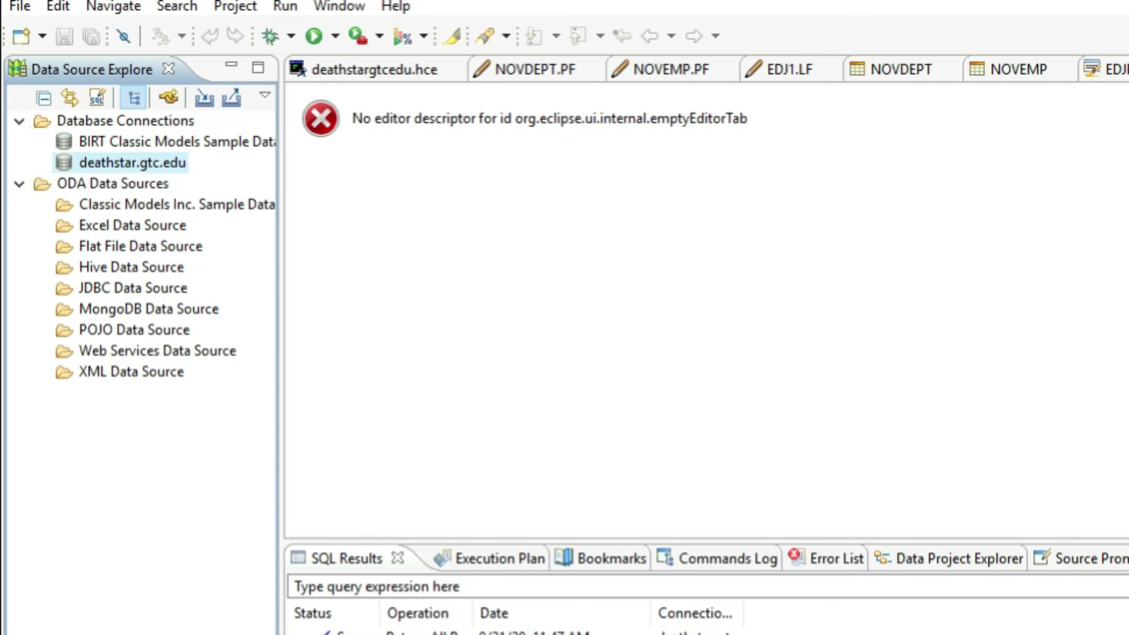
# Connect to the deathstar.gtc.edu database connection
pyautogui.doubleClick(66, 155)
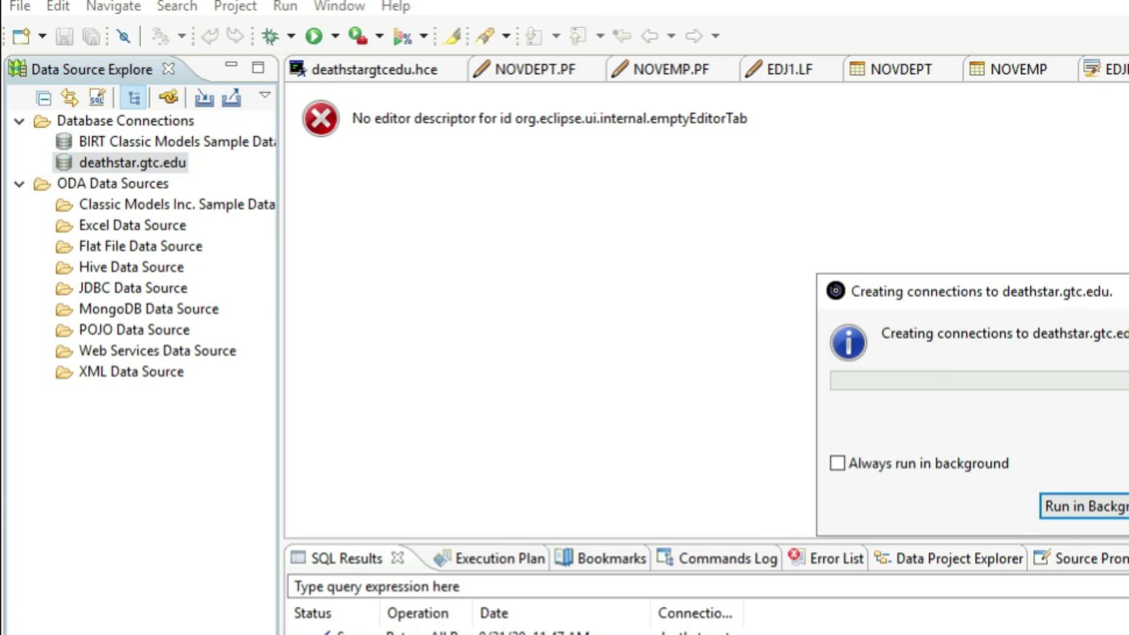